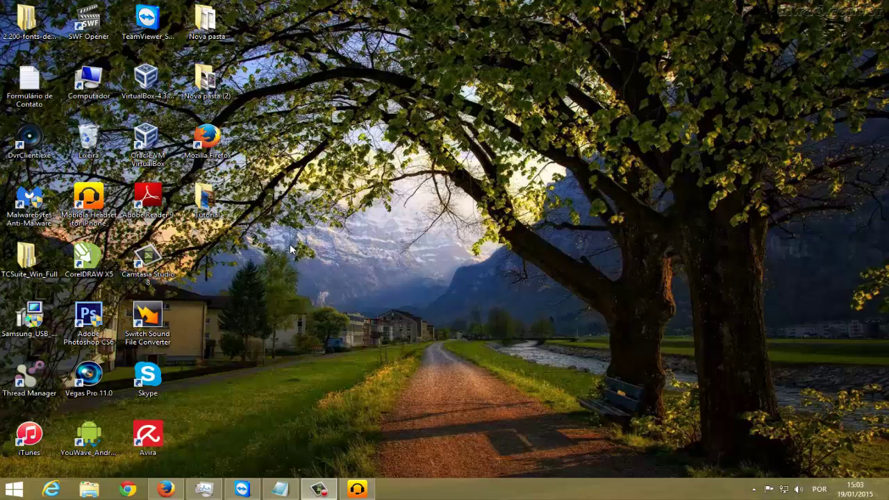
- Open the Tutorial folder from the desktop in a maximized window and select all of its images
{"action": "double_click", "coordinate": [199, 201]}
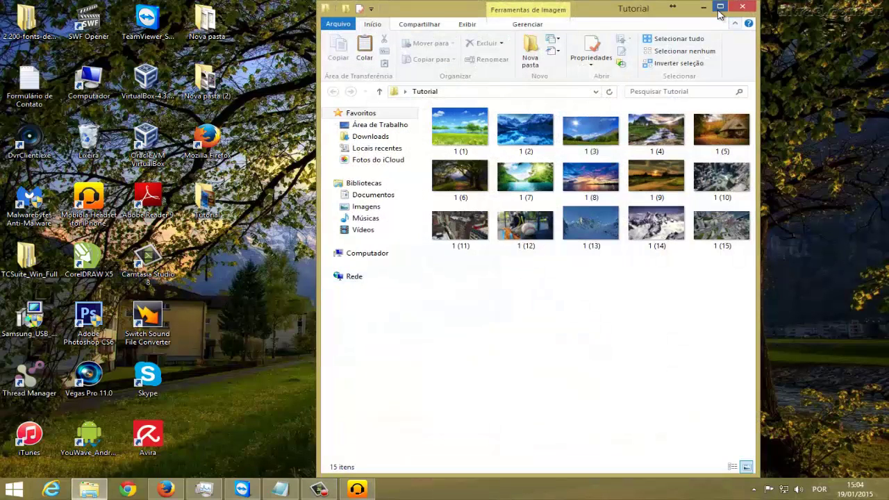
{"action": "left_click", "coordinate": [721, 9]}
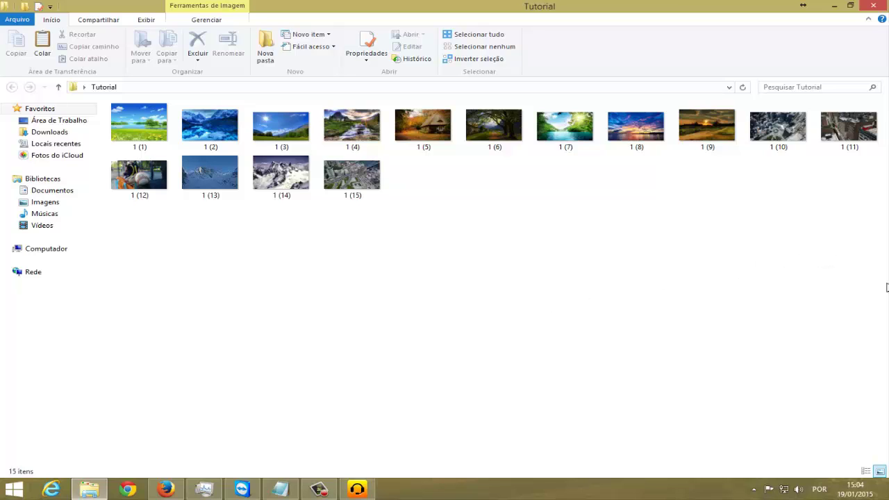
{"action": "left_click_drag", "start_coordinate": [887, 283], "coordinate": [108, 92]}
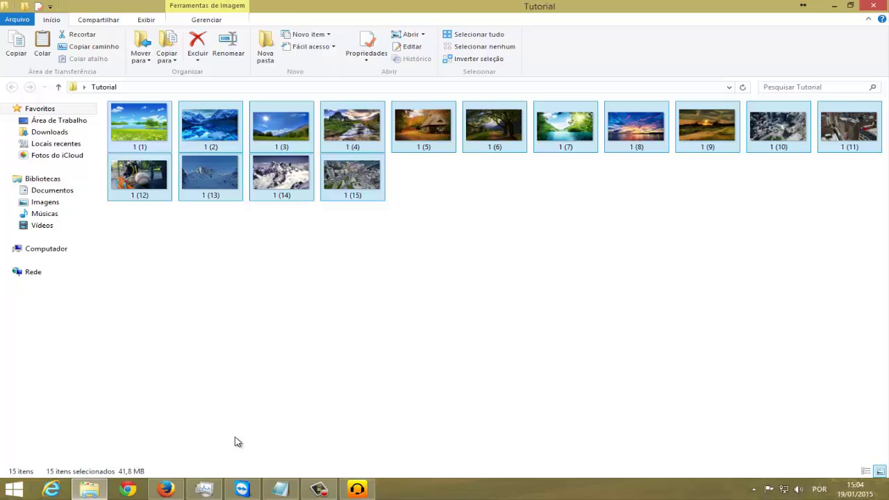
{"action": "left_click", "coordinate": [393, 402]}
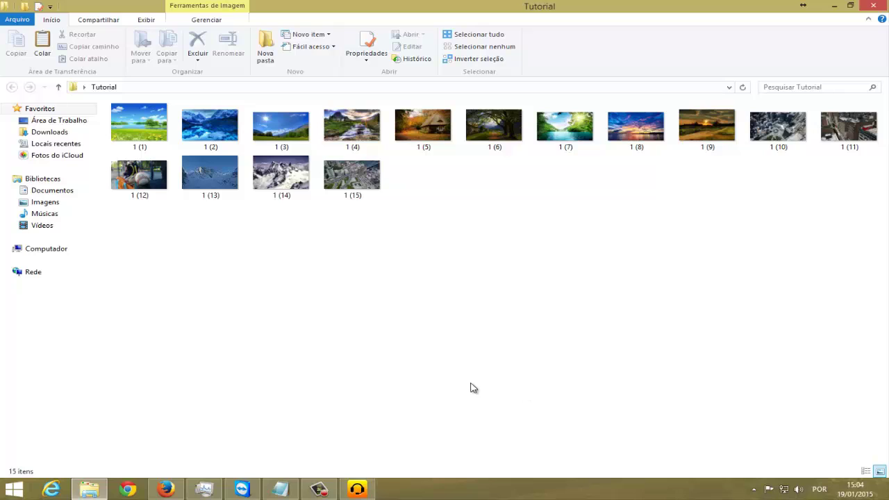
{"action": "key", "text": "ctrl+a"}
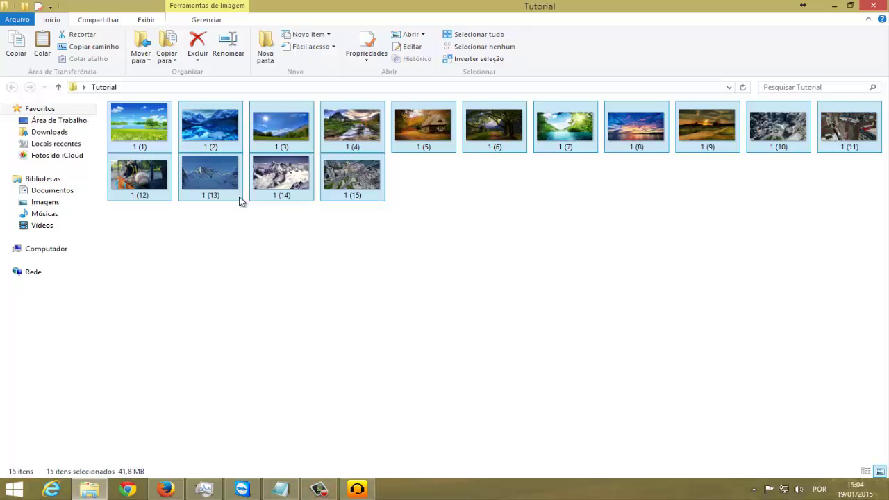
- Send the selected images to the email recipient (Destinatário de email) to bring up the image size options
{"action": "right_click", "coordinate": [146, 122]}
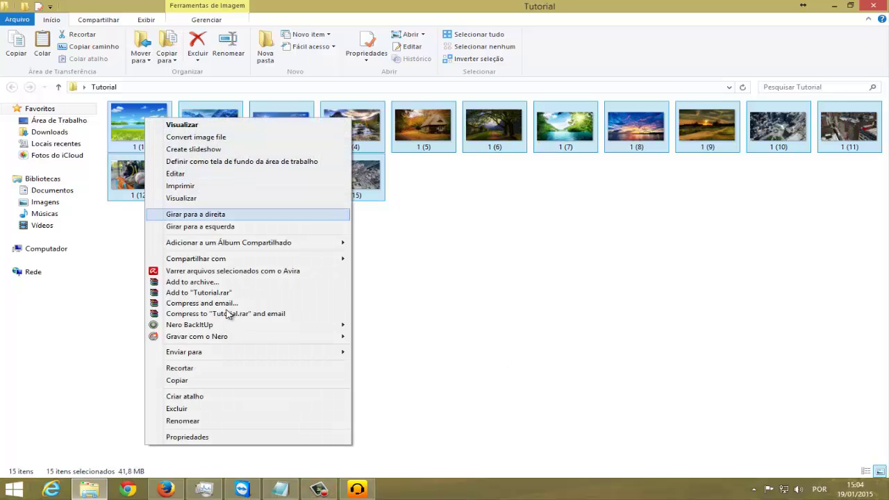
{"action": "mouse_move", "coordinate": [242, 354]}
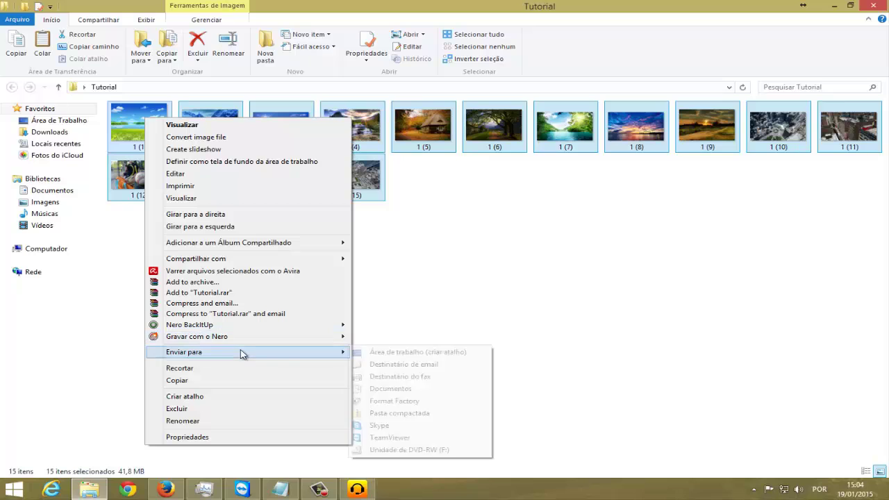
{"action": "left_click", "coordinate": [427, 367]}
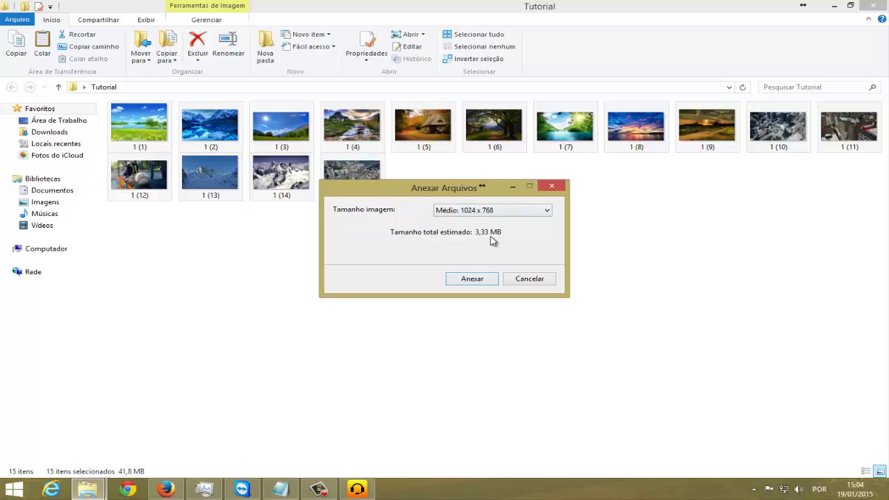
- Compare the estimated total attachment size for Tamanho Original, Grande, Médio, Pequeno and Menor image sizes
{"action": "left_click", "coordinate": [517, 210]}
{"action": "left_click", "coordinate": [506, 257]}
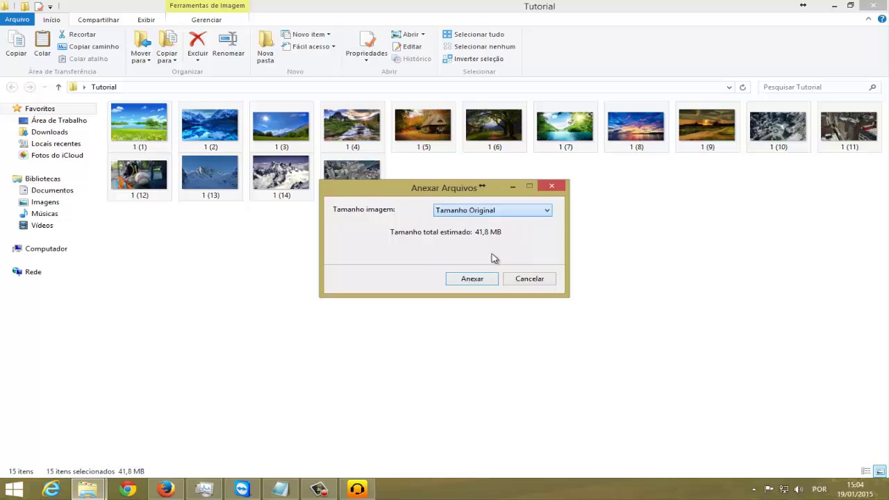
{"action": "left_click", "coordinate": [513, 212]}
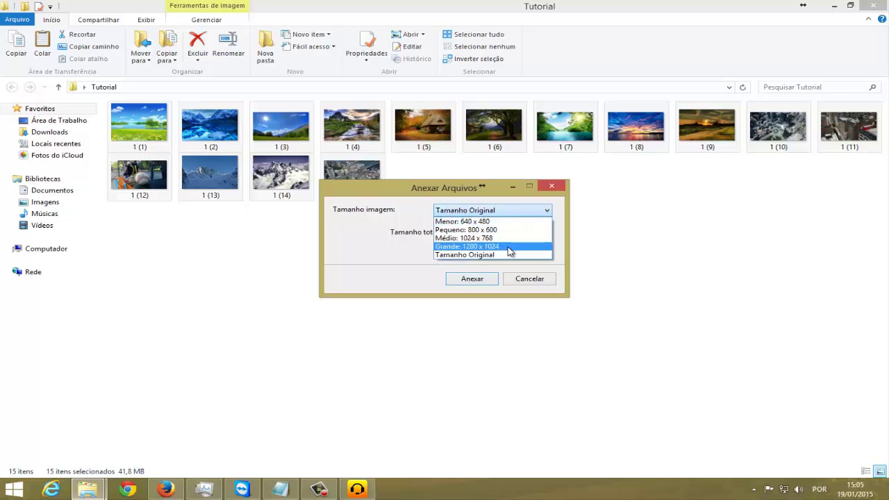
{"action": "left_click", "coordinate": [511, 251]}
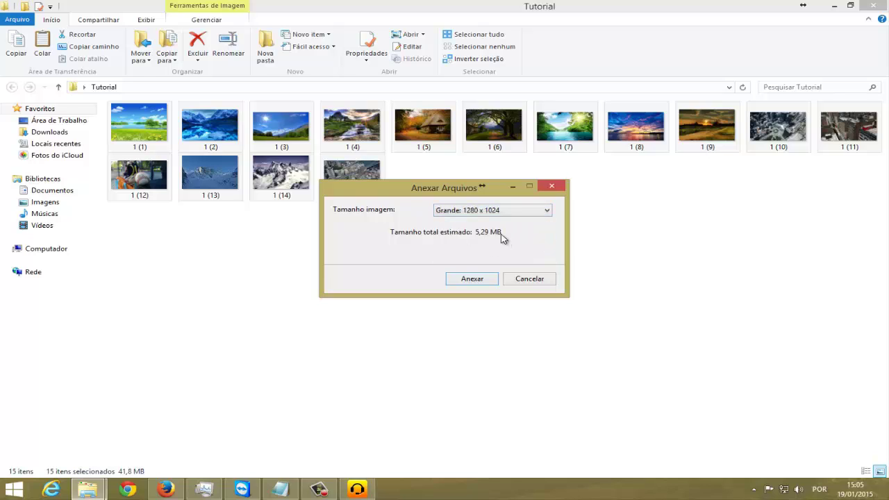
{"action": "left_click", "coordinate": [517, 210]}
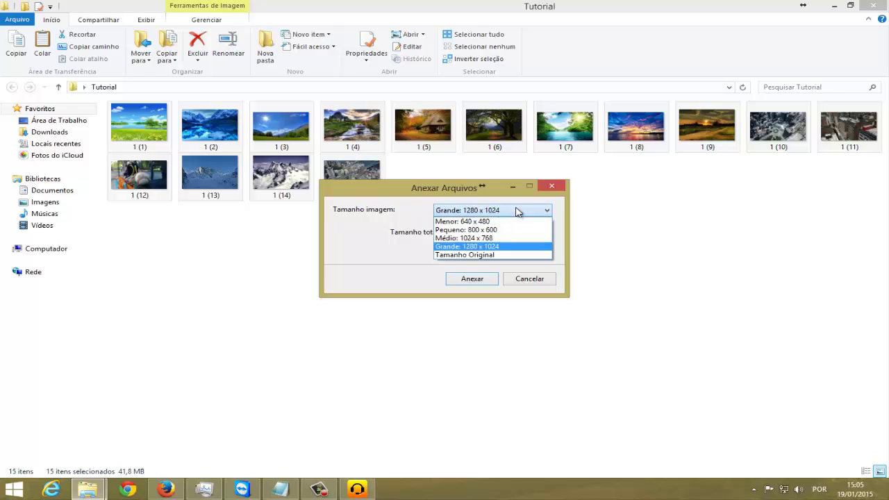
{"action": "left_click", "coordinate": [496, 239]}
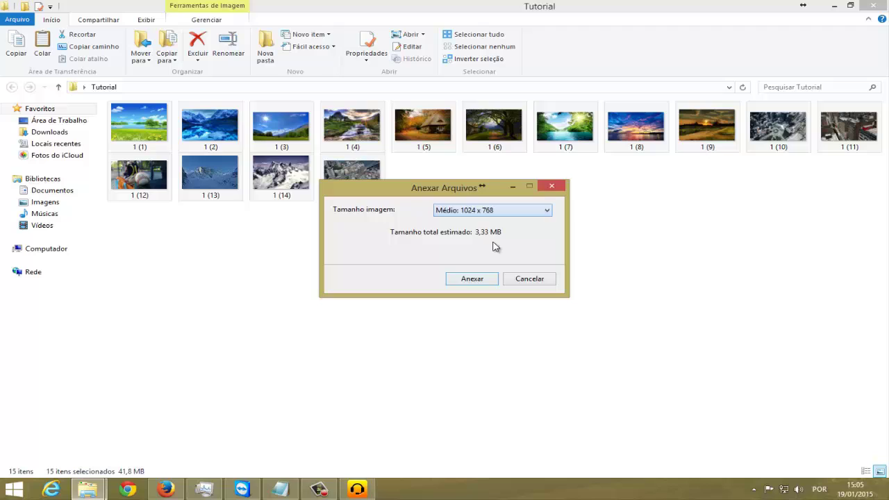
{"action": "left_click", "coordinate": [528, 210]}
{"action": "left_click", "coordinate": [510, 231]}
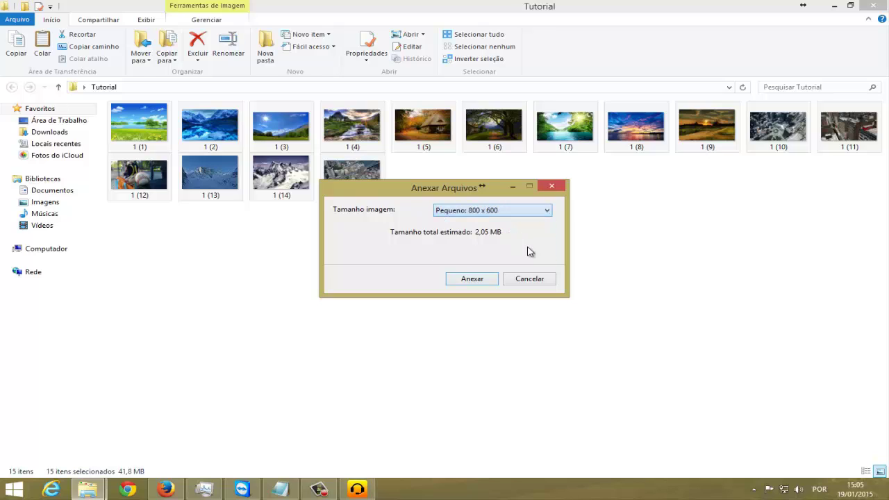
{"action": "left_click", "coordinate": [511, 213]}
{"action": "left_click", "coordinate": [505, 222]}
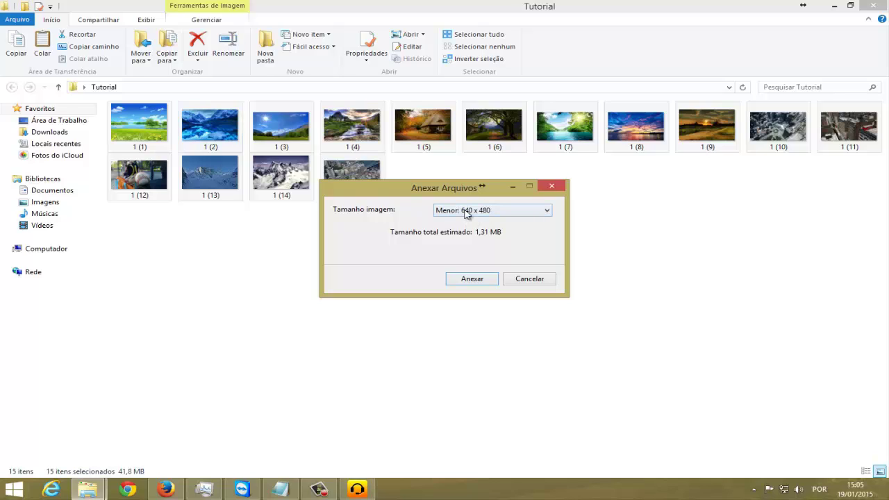
- Set the image size to Grande: 1280 x 1024 and attach the images to a new email message
{"action": "left_click", "coordinate": [475, 212]}
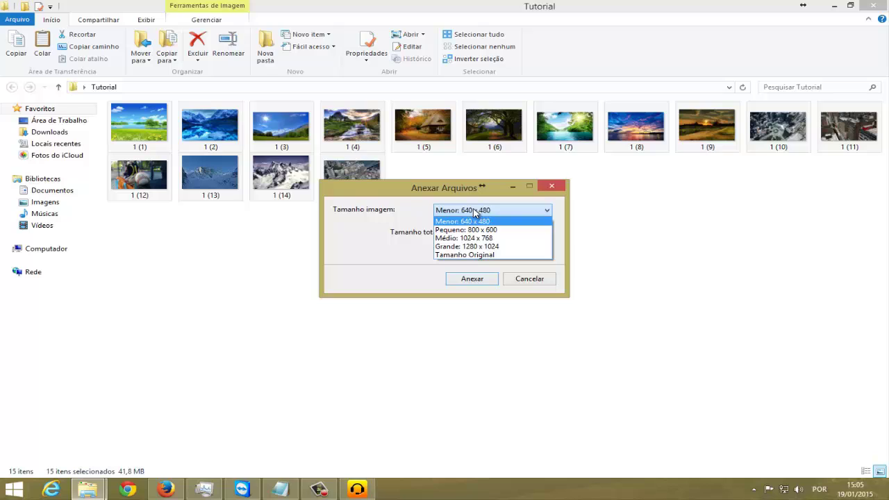
{"action": "left_click", "coordinate": [483, 246]}
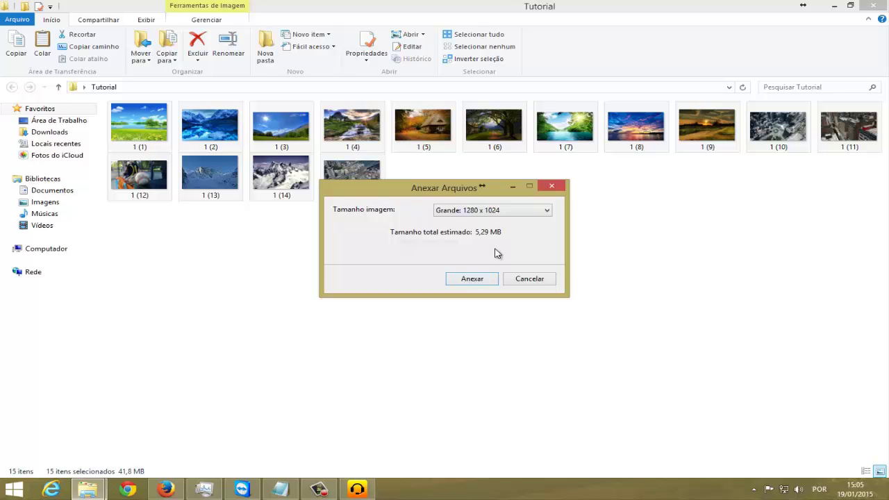
{"action": "left_click", "coordinate": [473, 278]}
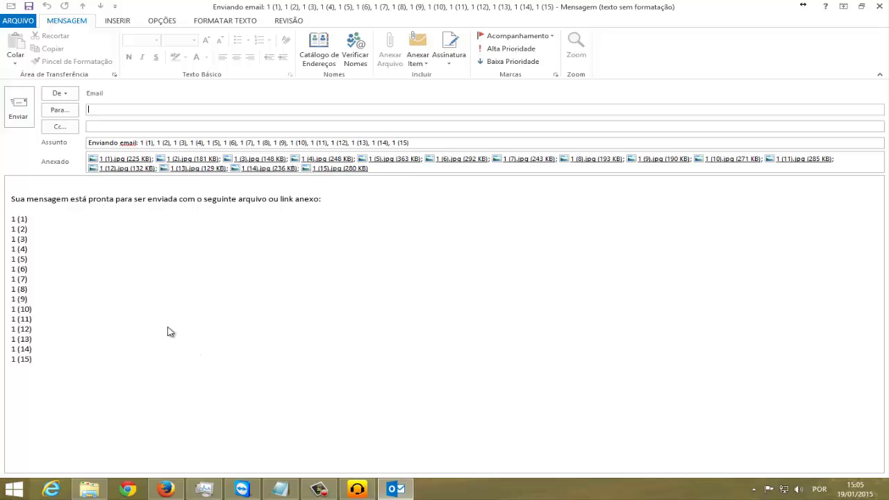
{"action": "left_click", "coordinate": [27, 490]}
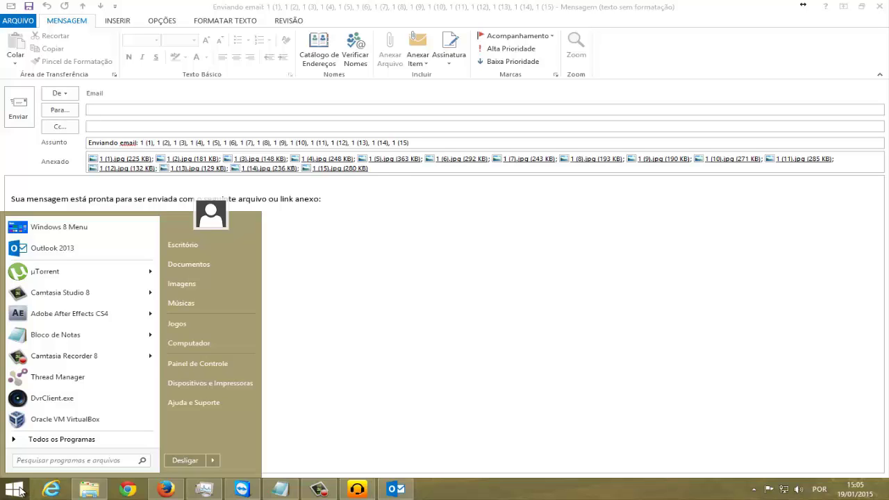
{"action": "left_click", "coordinate": [19, 491]}
{"action": "left_click", "coordinate": [20, 491]}
{"action": "left_click", "coordinate": [20, 490]}
{"action": "mouse_move", "coordinate": [888, 1]}
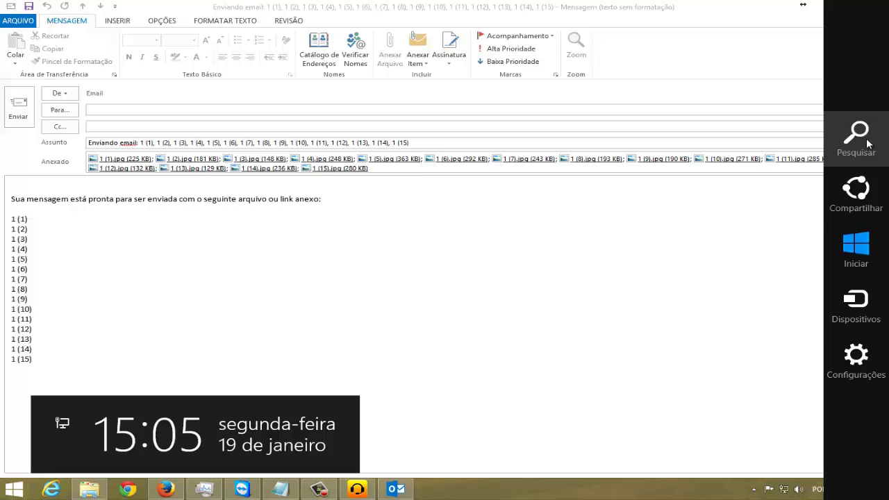
- Open the Windows temporary files folder by searching for %temp%
{"action": "left_click", "coordinate": [14, 489]}
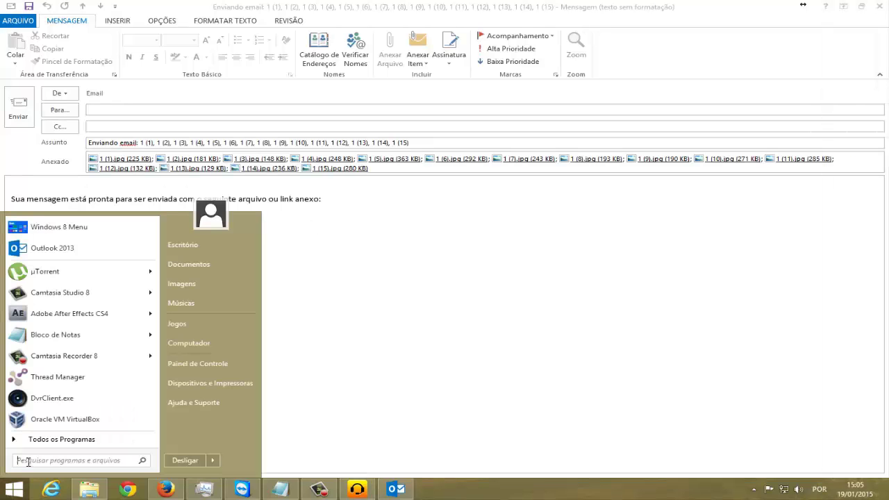
{"action": "type", "text": "%"}
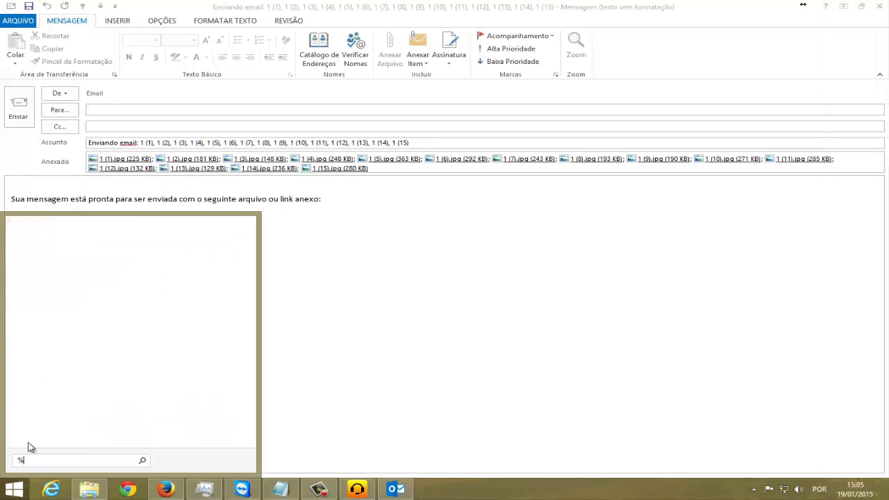
{"action": "type", "text": "temp"}
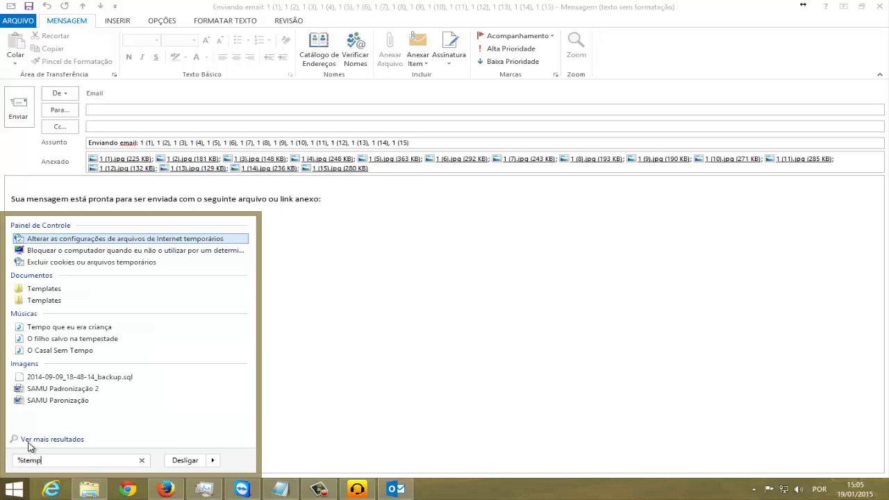
{"action": "type", "text": "%"}
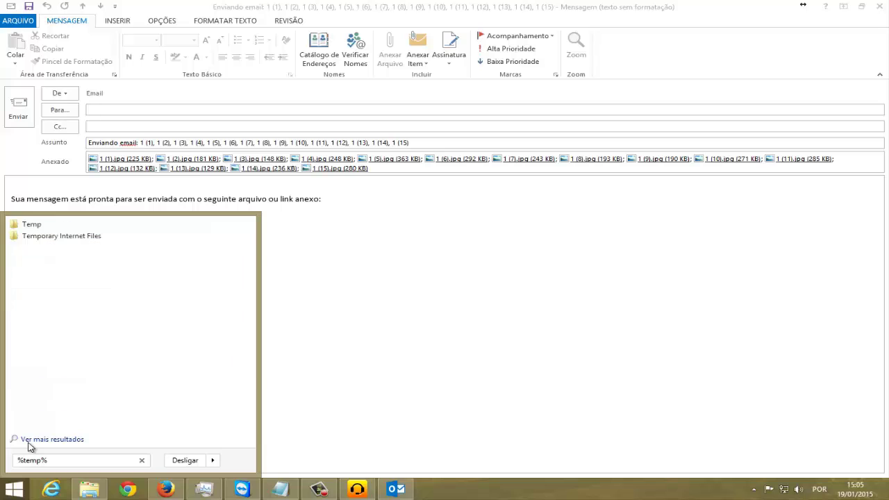
{"action": "key", "text": "Return"}
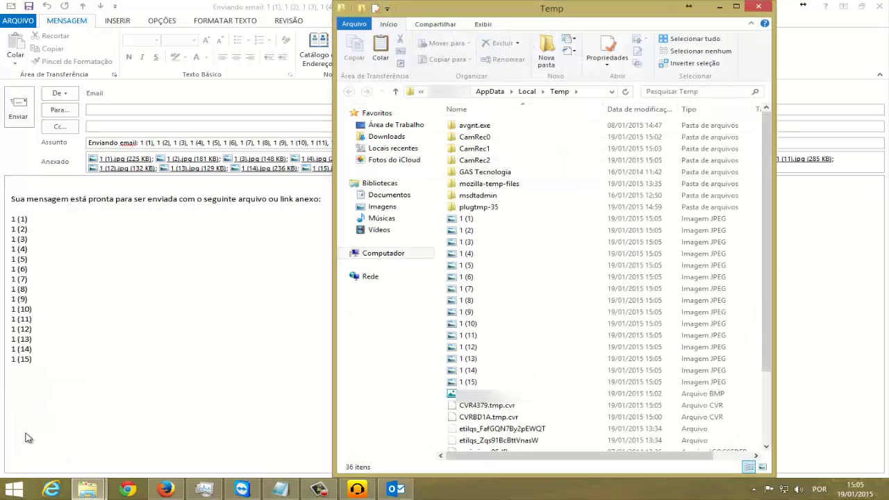
- Switch to the open Notepad note, highlight its %temp% text and close the note
{"action": "left_click", "coordinate": [279, 490]}
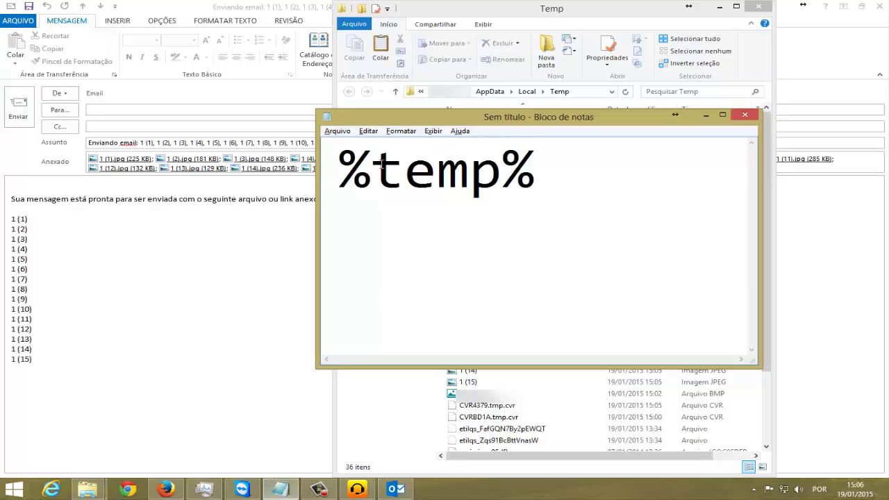
{"action": "left_click_drag", "start_coordinate": [560, 176], "coordinate": [332, 151]}
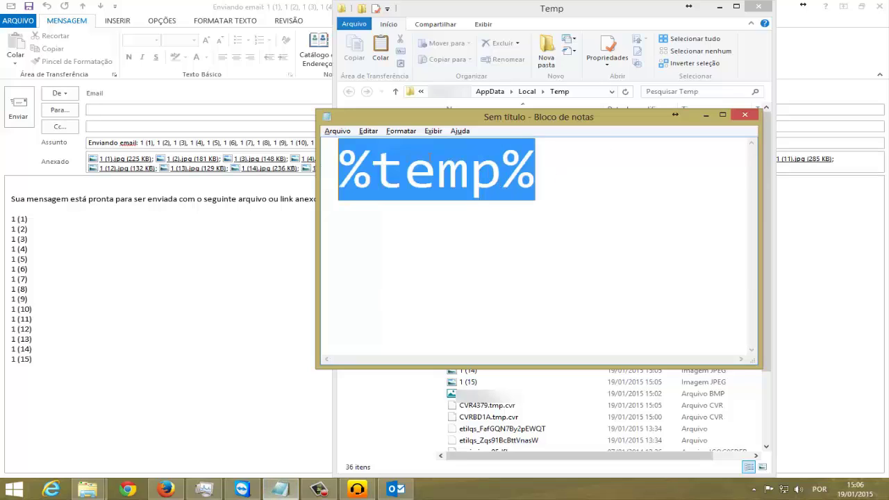
{"action": "left_click", "coordinate": [744, 114]}
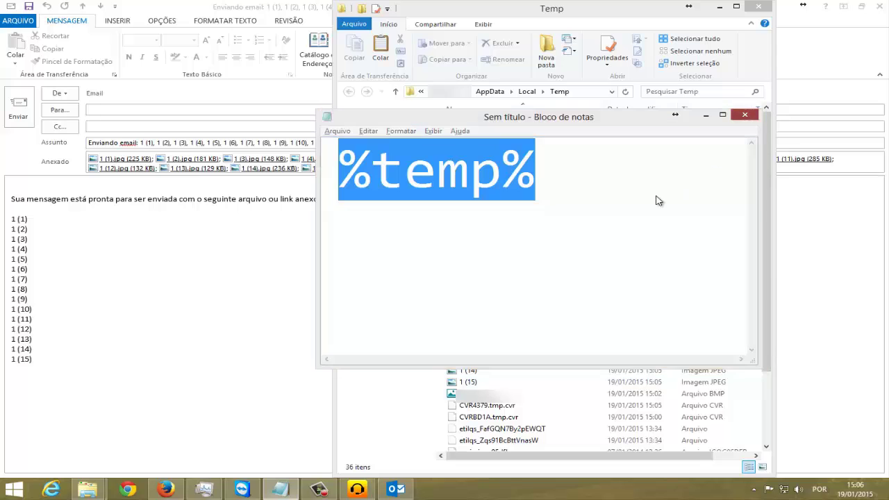
{"action": "left_click", "coordinate": [477, 246]}
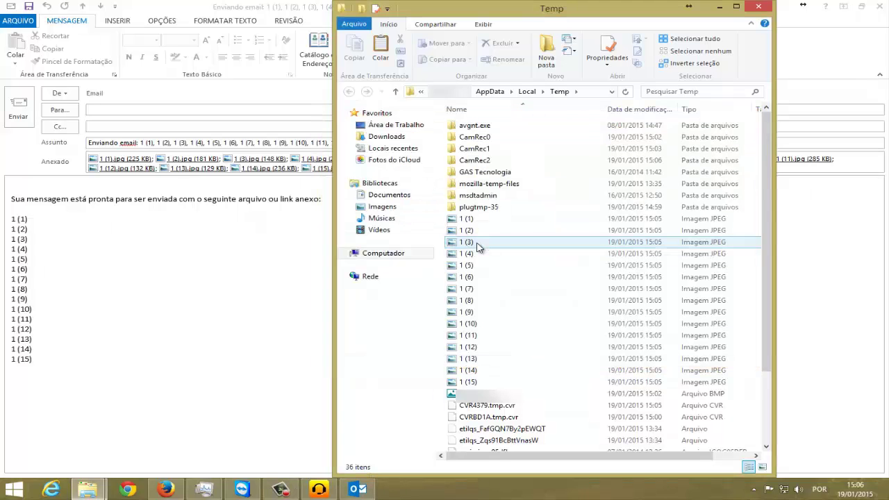
- Select the resized JPEG images 1 (1) through 1 (15) in the Temp folder
{"action": "left_click", "coordinate": [477, 218]}
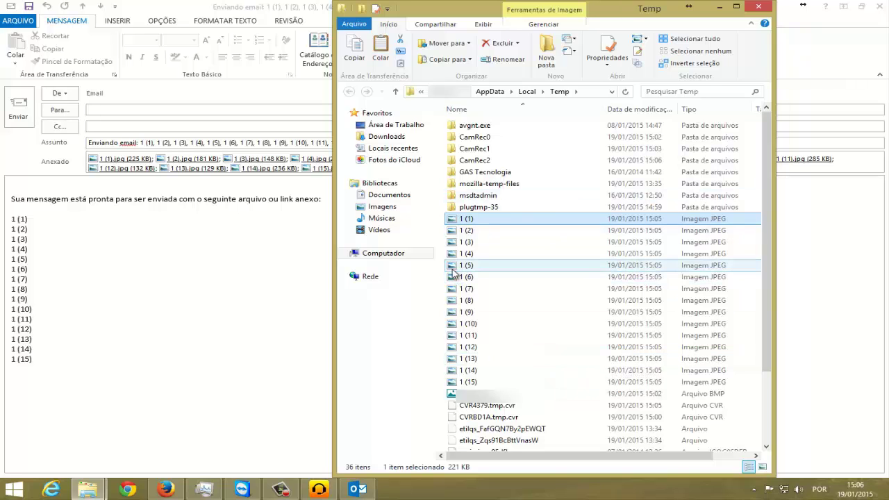
{"action": "key", "text": "shift+Down"}
{"action": "key", "text": "shift+Down"}
{"action": "key", "text": "shift+Down"}
{"action": "key", "text": "shift+Down"}
{"action": "key", "text": "shift+Down"}
{"action": "key", "text": "shift+Down"}
{"action": "key", "text": "shift+Down"}
{"action": "key", "text": "shift+Down"}
{"action": "key", "text": "shift+Down"}
{"action": "key", "text": "shift+Down"}
{"action": "key", "text": "shift+Down"}
{"action": "key", "text": "shift+Down"}
{"action": "key", "text": "shift+Down"}
{"action": "key", "text": "shift+Down"}
{"action": "key", "text": "shift+Down"}
{"action": "key", "text": "shift+Down"}
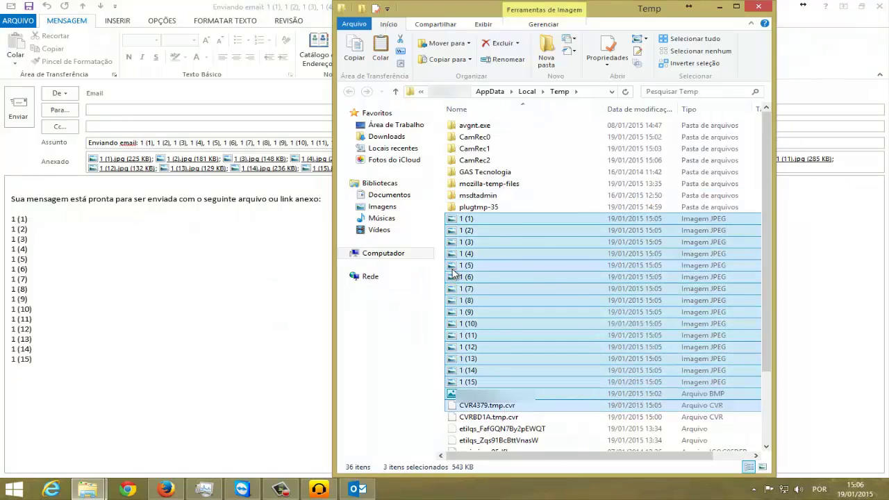
{"action": "key", "text": "shift+Up"}
{"action": "key", "text": "shift+Up"}
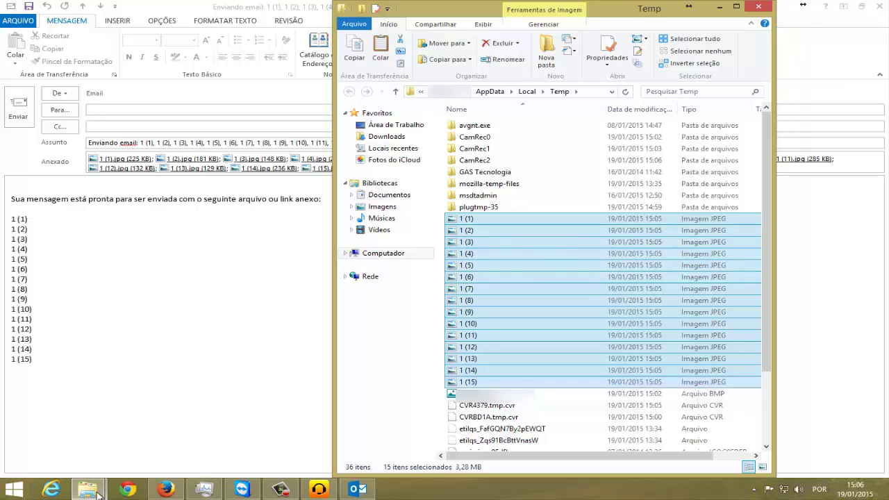
- Check the total size of the original images in the Tutorial folder and return to the Temp folder's file list
{"action": "mouse_move", "coordinate": [98, 493]}
{"action": "left_click", "coordinate": [113, 453]}
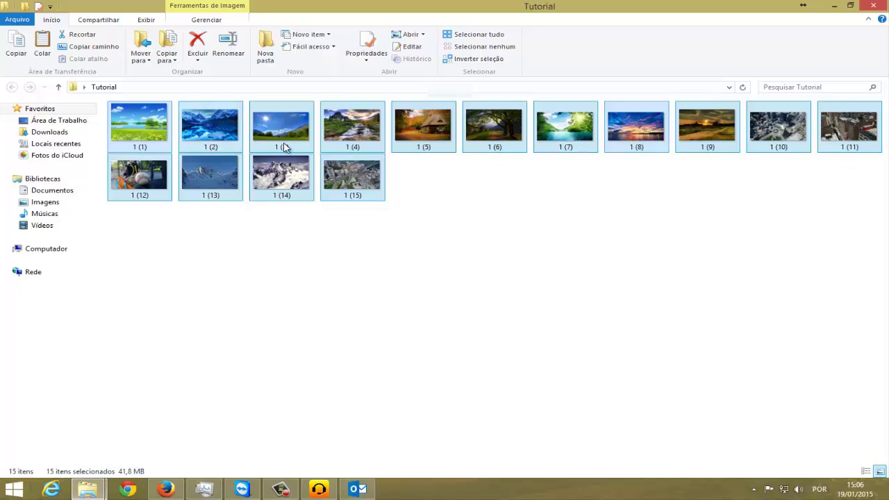
{"action": "left_click", "coordinate": [834, 8]}
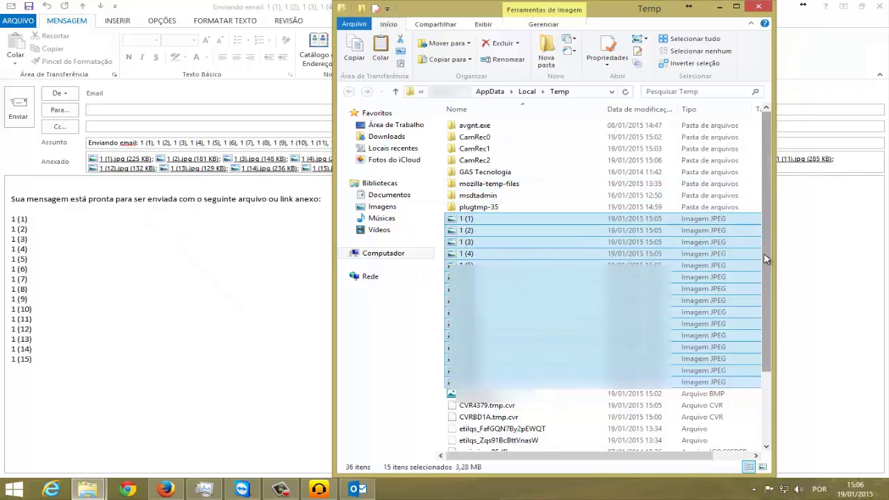
{"action": "scroll", "coordinate": [763, 236], "scroll_direction": "down", "scroll_amount": 3}
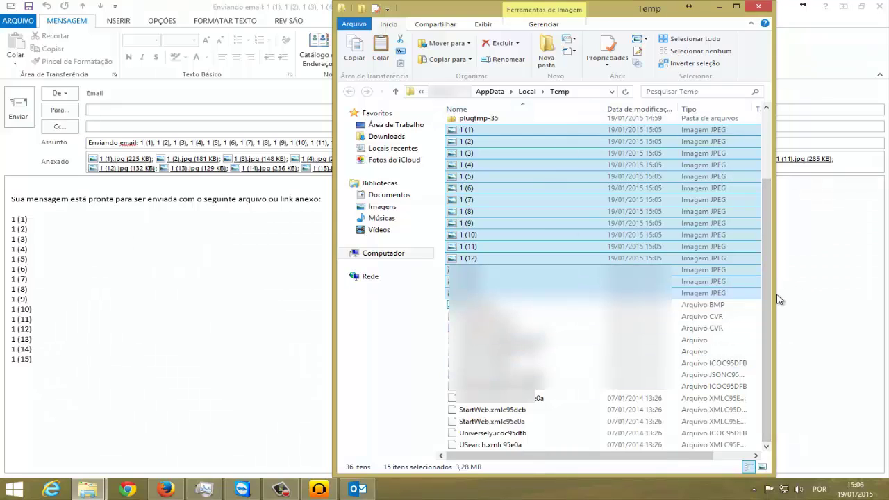
- Copy the selected resized images 1 (1) through 1 (15) from the Temp folder
{"action": "scroll", "coordinate": [549, 250], "scroll_direction": "up", "scroll_amount": 3}
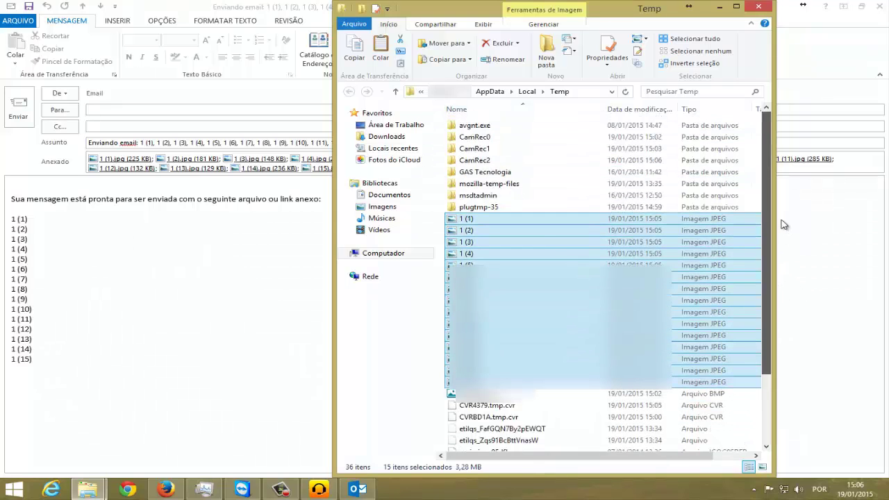
{"action": "right_click", "coordinate": [544, 248]}
{"action": "left_click", "coordinate": [601, 414]}
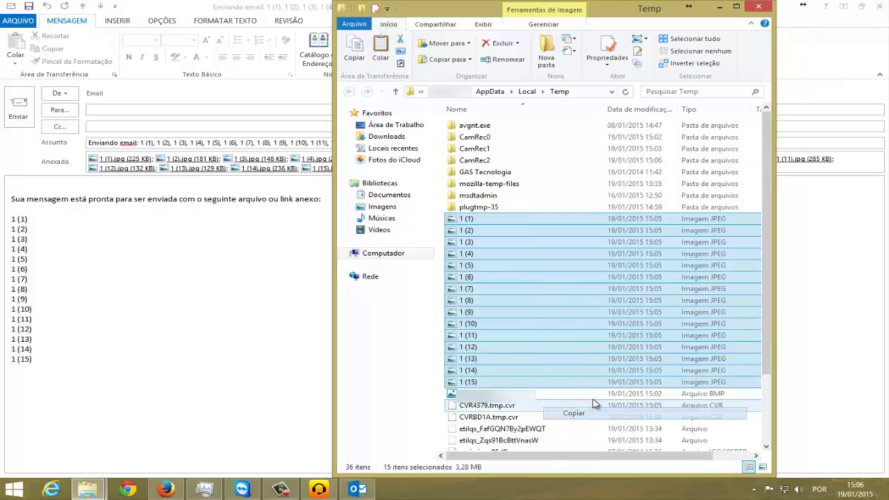
- Switch to the Tutorial folder, clear the image selection and create a new folder named "menor" there
{"action": "mouse_move", "coordinate": [89, 490]}
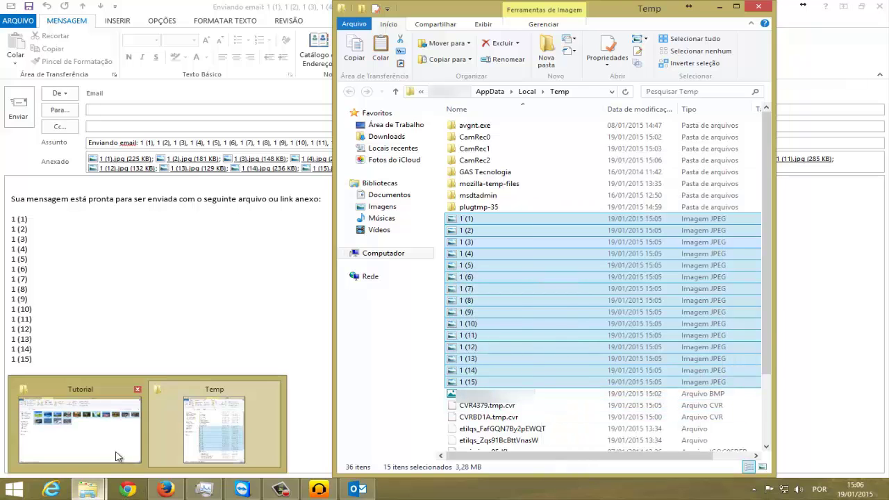
{"action": "left_click", "coordinate": [99, 441]}
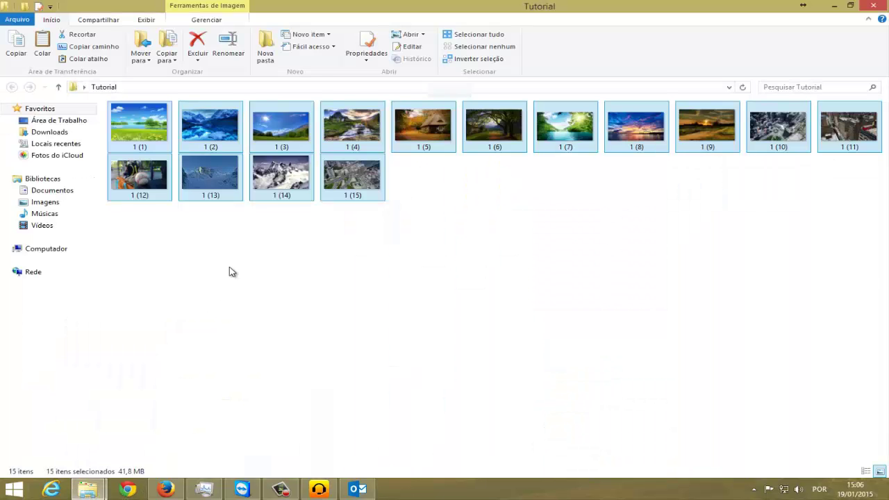
{"action": "left_click", "coordinate": [231, 272]}
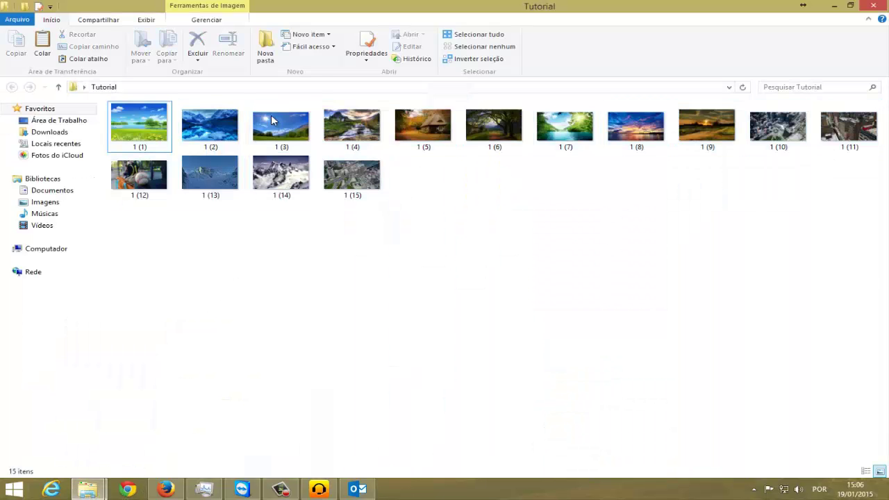
{"action": "left_click", "coordinate": [266, 49]}
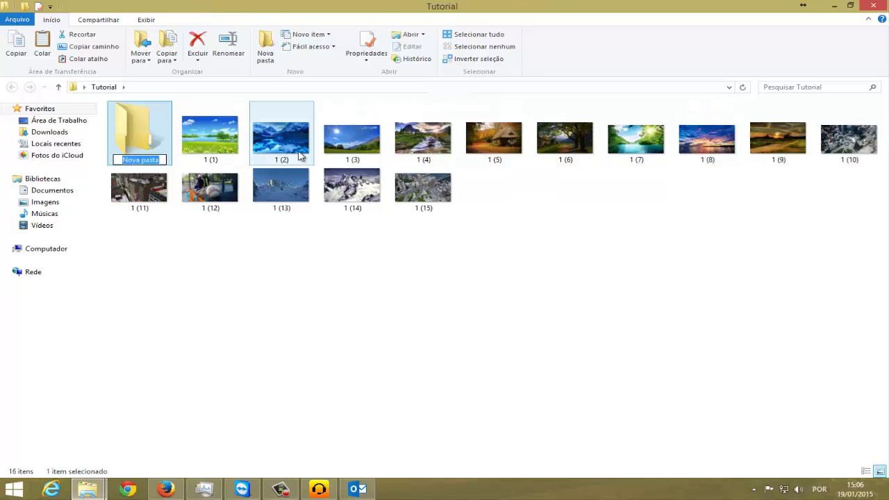
{"action": "key", "text": "BackSpace"}
{"action": "type", "text": "menor"}
{"action": "key", "text": "Return"}
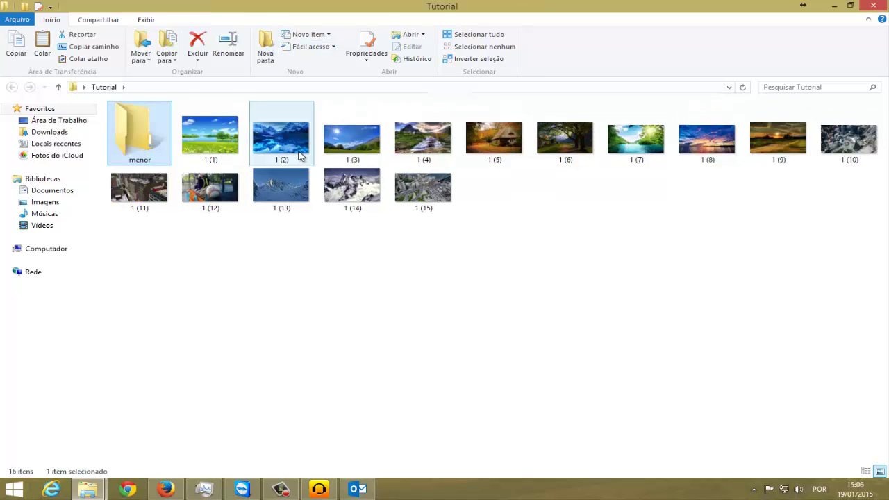
- Paste the copied images into the menor folder and close the unsent email message
{"action": "key", "text": "Return"}
{"action": "key", "text": "ctrl+v"}
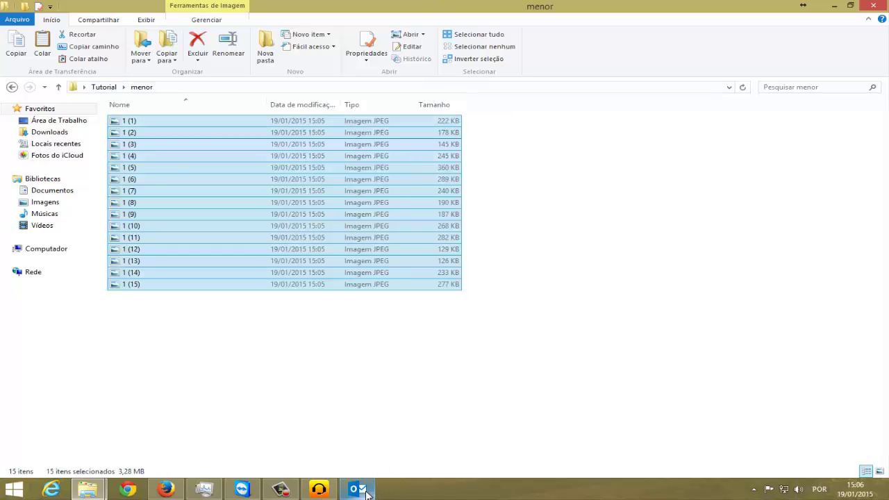
{"action": "mouse_move", "coordinate": [357, 489]}
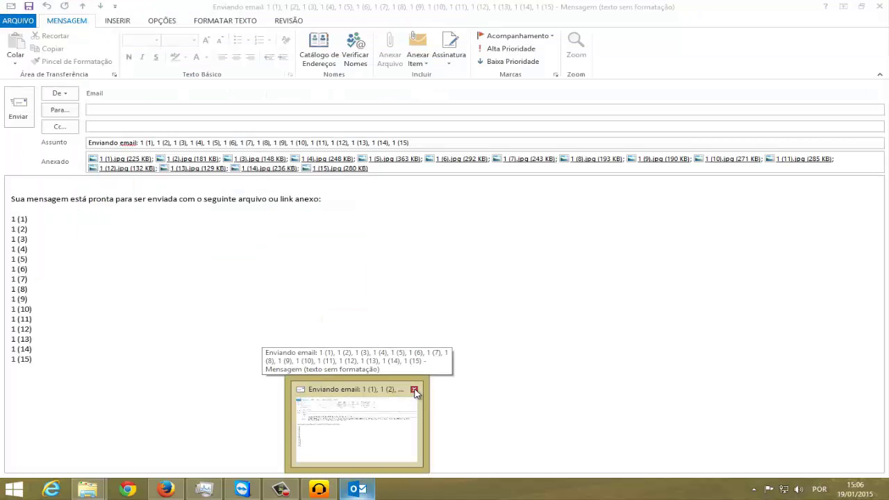
{"action": "left_click", "coordinate": [415, 391]}
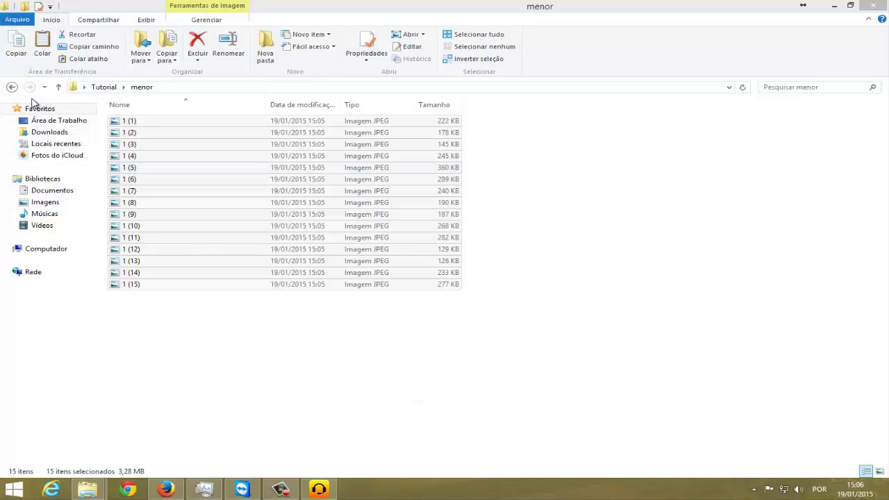
- Select all the images in the menor folder to check their total size, then clear the selection
{"action": "left_click", "coordinate": [546, 415]}
{"action": "left_click_drag", "start_coordinate": [546, 416], "coordinate": [143, 109]}
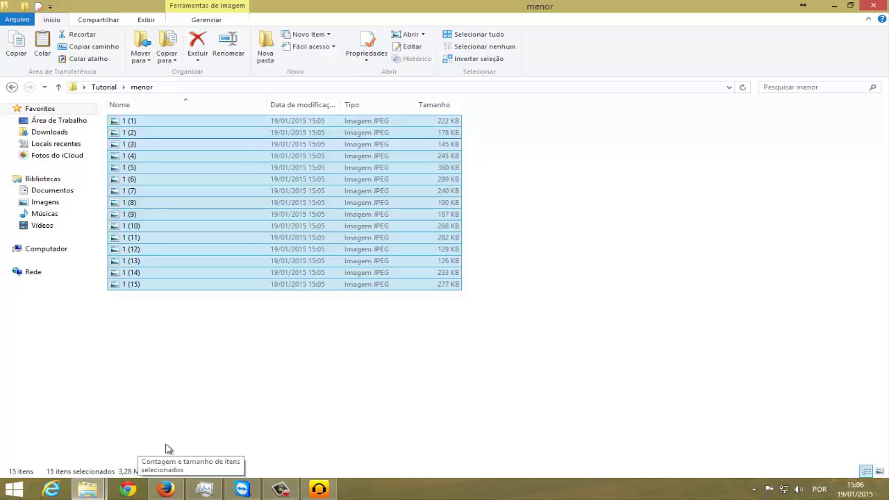
{"action": "left_click", "coordinate": [168, 326]}
- Open resized image 1 (1) in the photo viewer, browse forward through the images to 1 (11) and close the viewer
{"action": "double_click", "coordinate": [137, 120]}
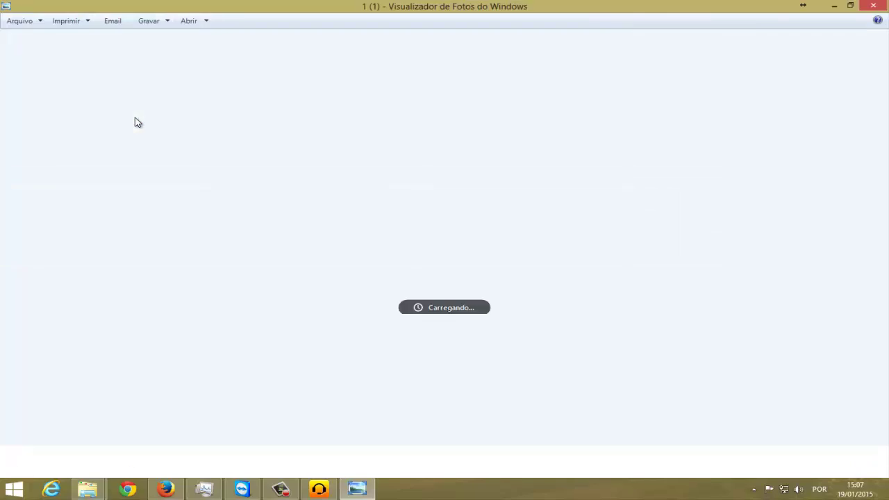
{"action": "key", "text": "Right"}
{"action": "key", "text": "Right"}
{"action": "key", "text": "Right"}
{"action": "key", "text": "Right"}
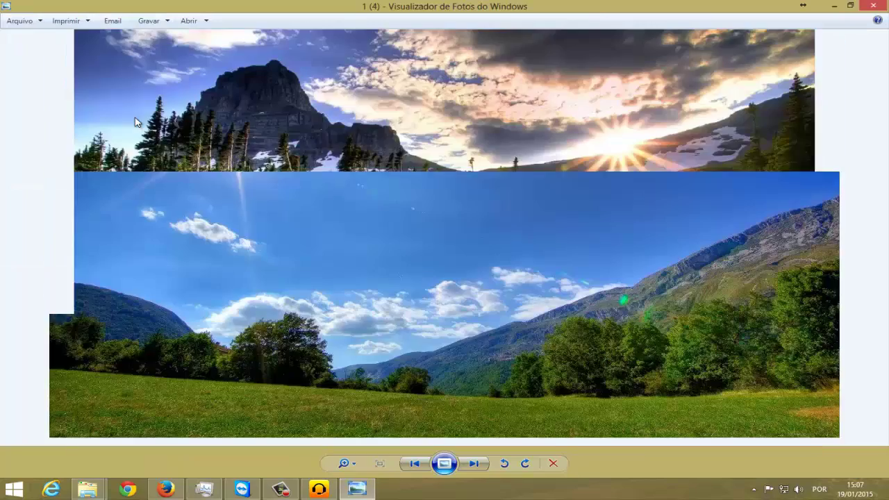
{"action": "key", "text": "Right"}
{"action": "key", "text": "Right"}
{"action": "key", "text": "Right"}
{"action": "key", "text": "Right"}
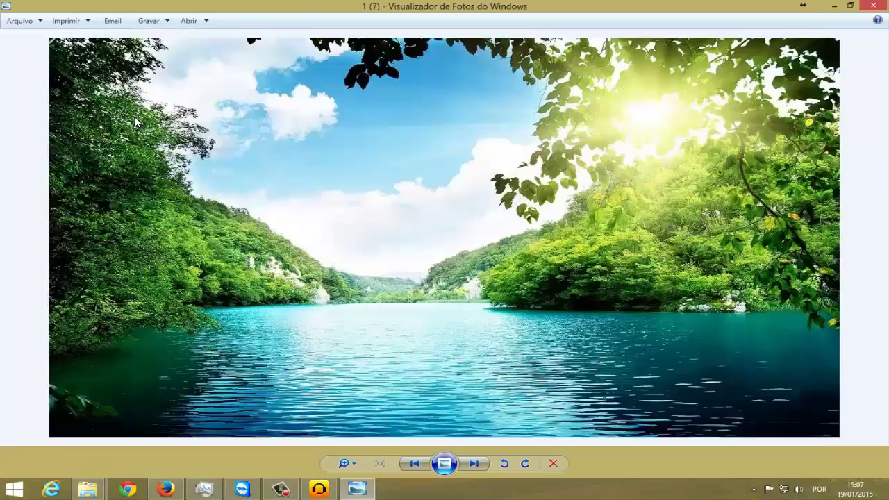
{"action": "key", "text": "Right"}
{"action": "key", "text": "Right"}
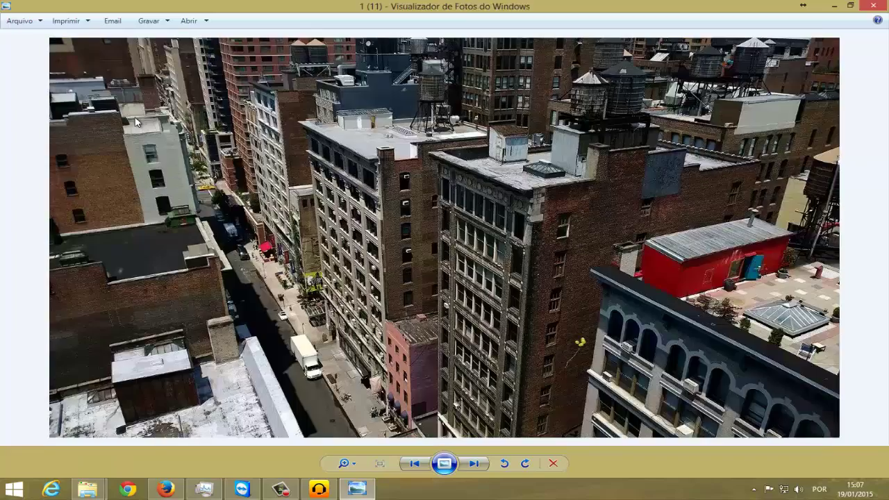
{"action": "left_click", "coordinate": [880, 5]}
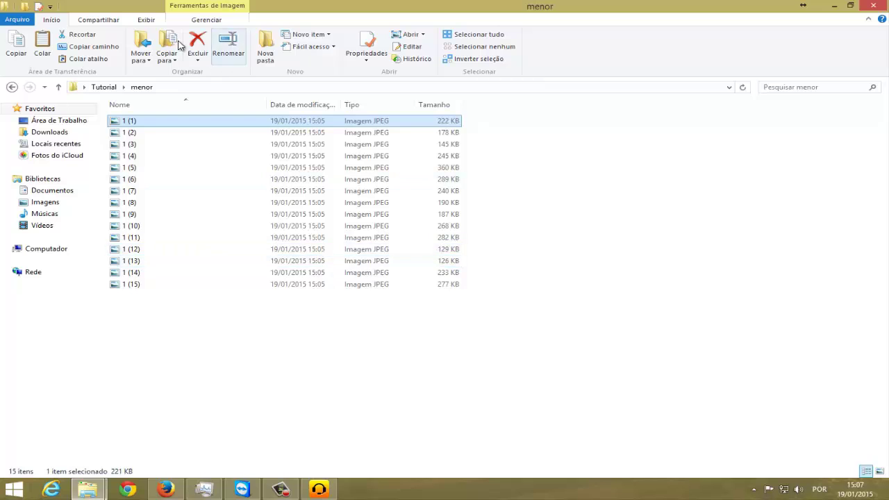
- Display the menor folder's files as large icons, then briefly open image 1 (10) in the photo viewer and close it
{"action": "left_click", "coordinate": [146, 20]}
{"action": "left_click", "coordinate": [189, 50]}
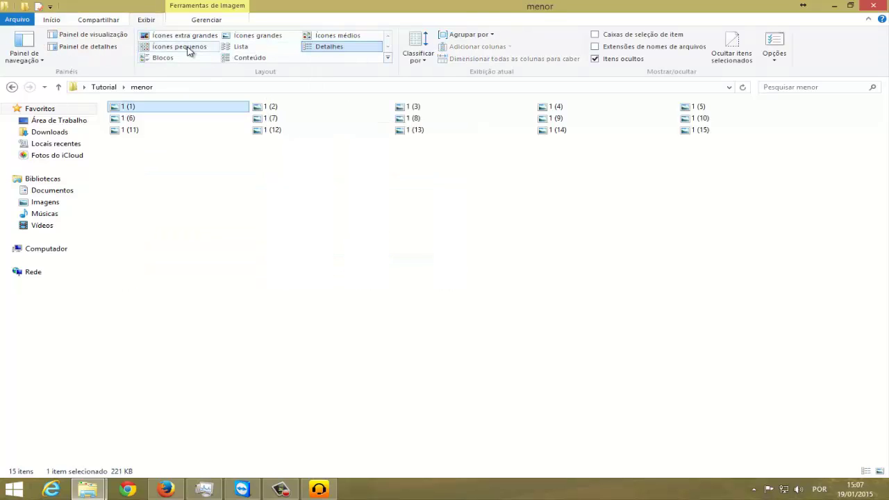
{"action": "left_click", "coordinate": [239, 39]}
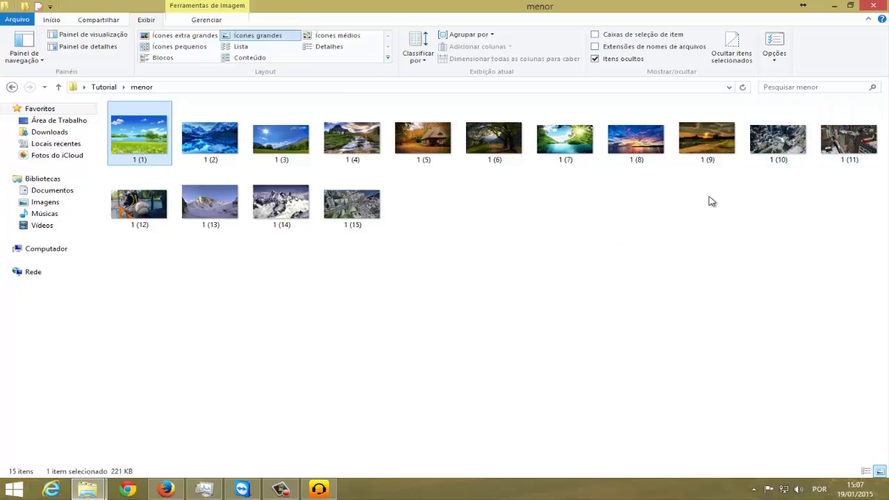
{"action": "double_click", "coordinate": [781, 154]}
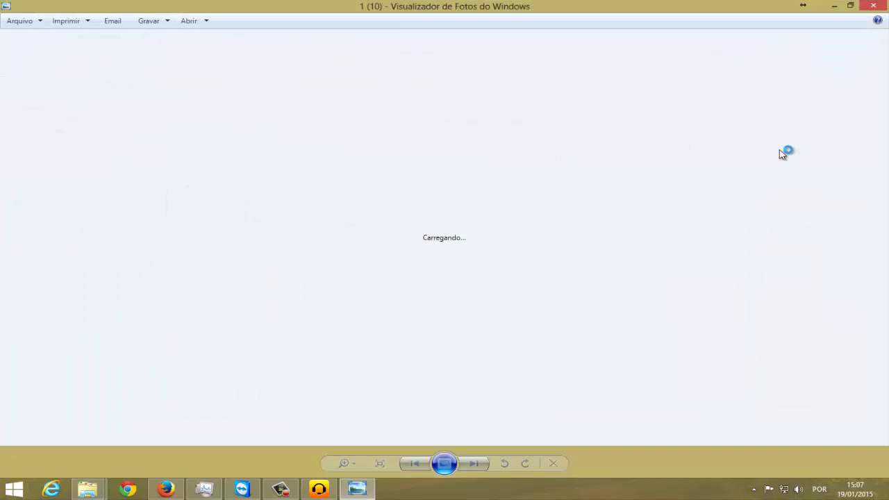
{"action": "key", "text": "alt+F4"}
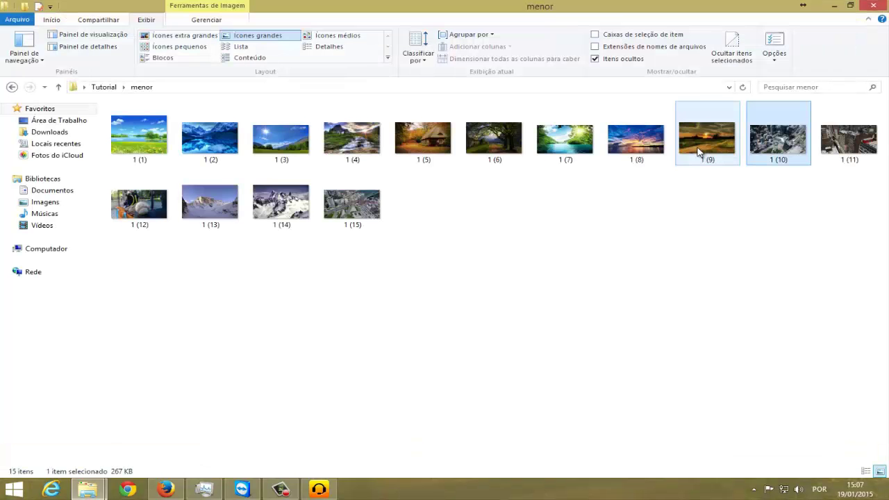
- Return to the Tutorial folder and check the file sizes of the original images 1 (10) and 1 (15)
{"action": "left_click", "coordinate": [11, 88]}
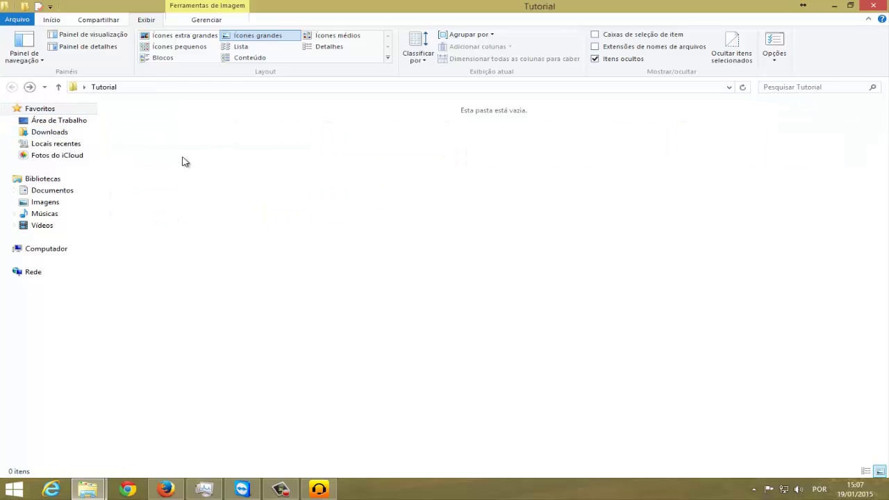
{"action": "left_click", "coordinate": [860, 156]}
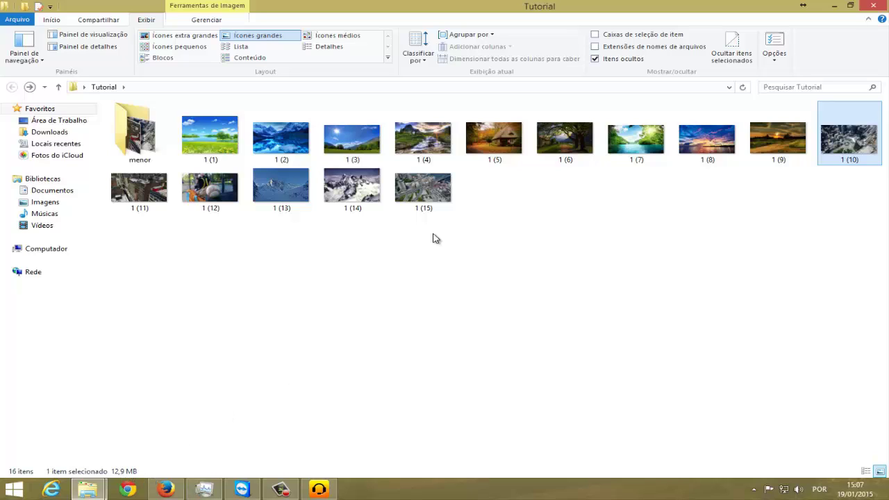
{"action": "left_click", "coordinate": [425, 188]}
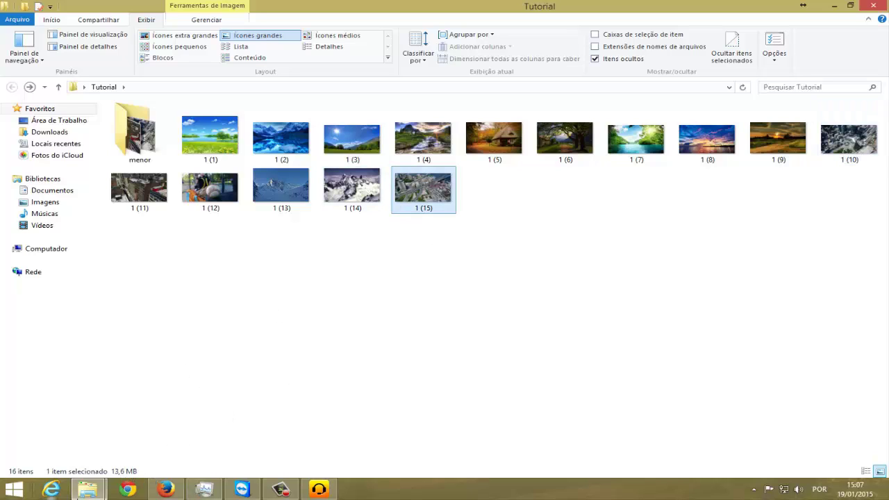
- Check the file size of resized image 1 (15) in the menor folder and open it in the photo viewer
{"action": "double_click", "coordinate": [144, 120]}
{"action": "left_click", "coordinate": [366, 196]}
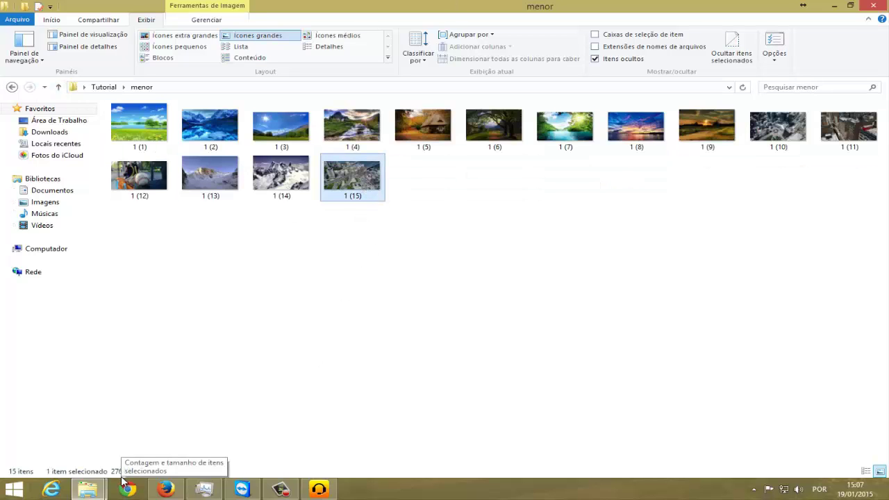
{"action": "double_click", "coordinate": [361, 182]}
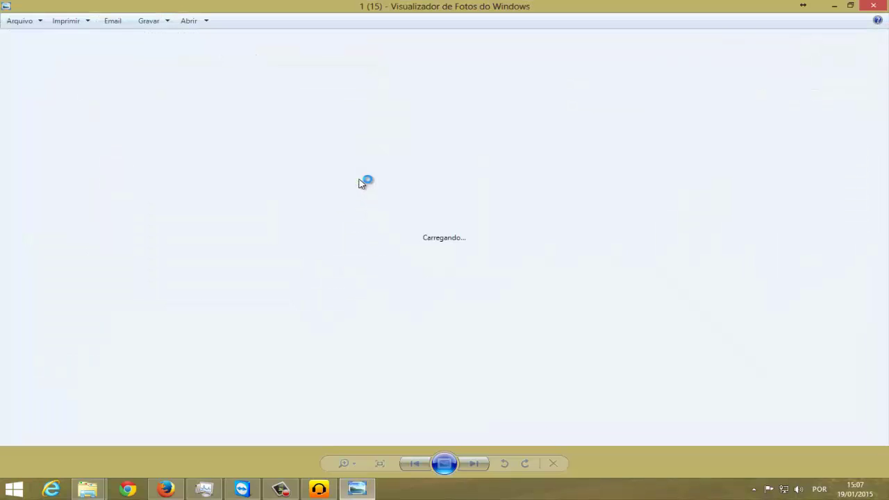